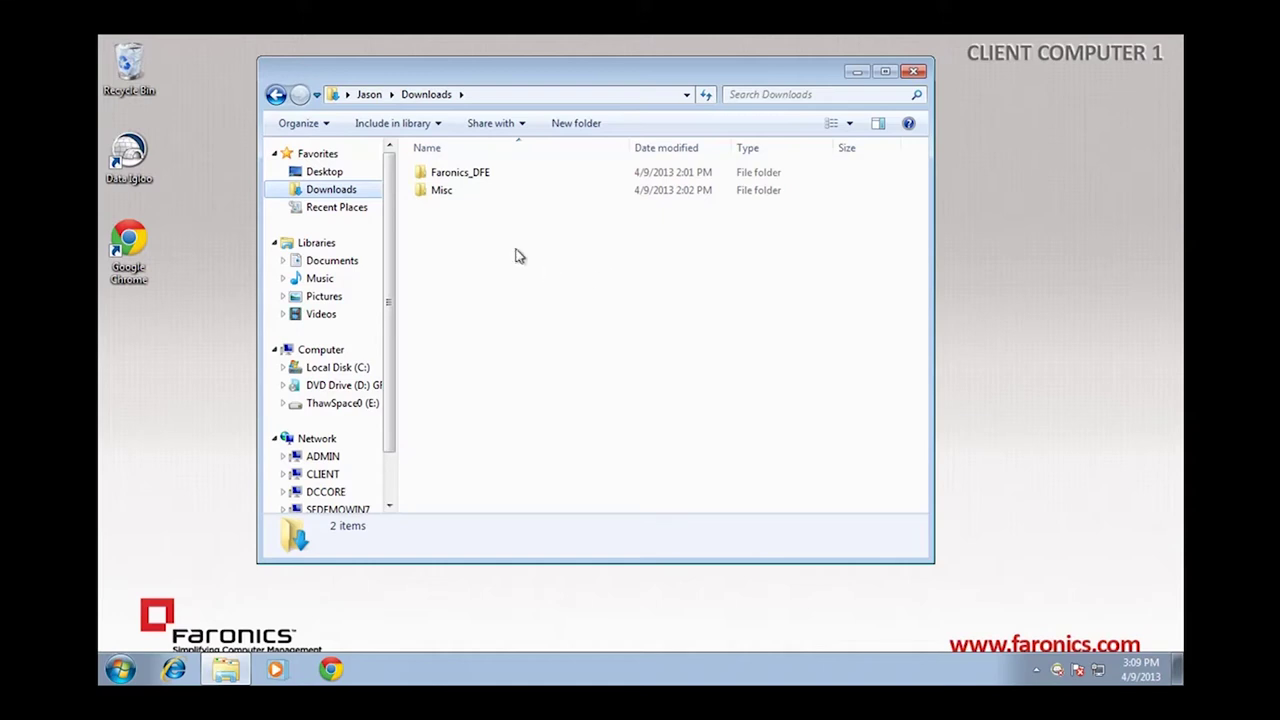
Step: Browse Faronics_DFE into Redirect_User_Profiles_and_Folders, select the Faronics_Data_Igloo shortcut, then close Explorer
{"action": "double_click", "coordinate": [474, 176]}
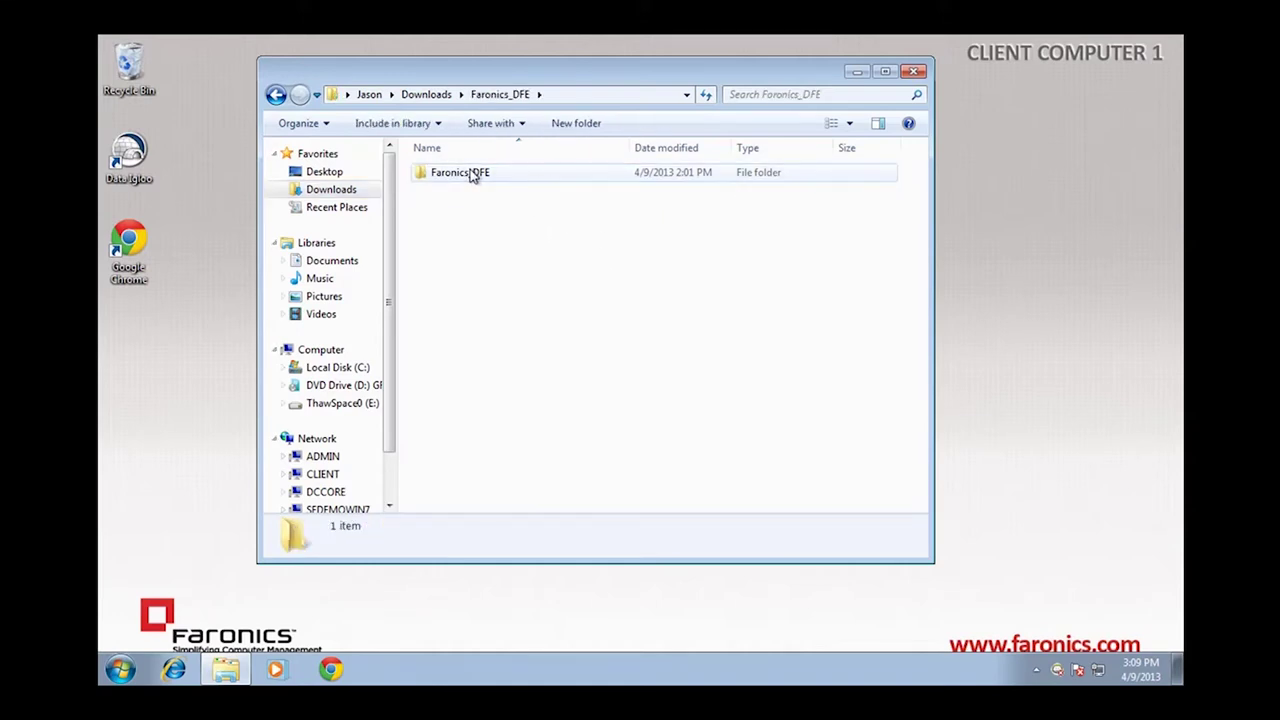
{"action": "double_click", "coordinate": [474, 176]}
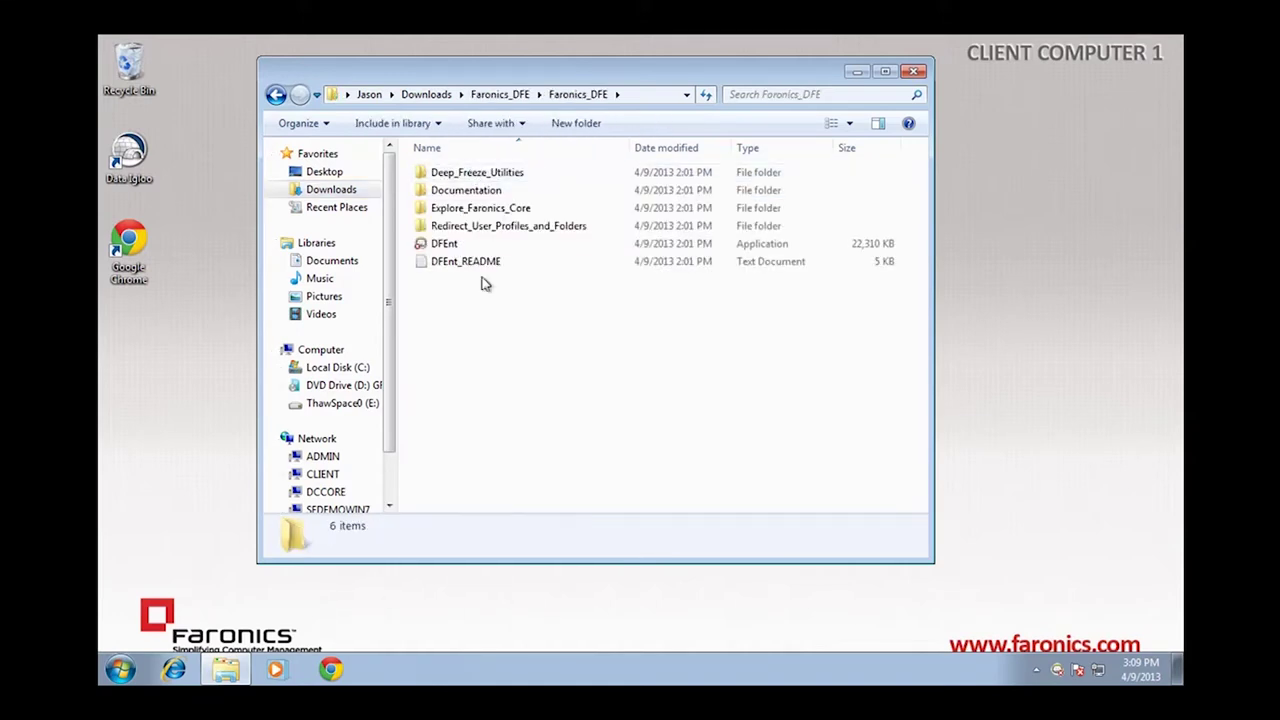
{"action": "left_click", "coordinate": [475, 229]}
{"action": "double_click", "coordinate": [477, 229]}
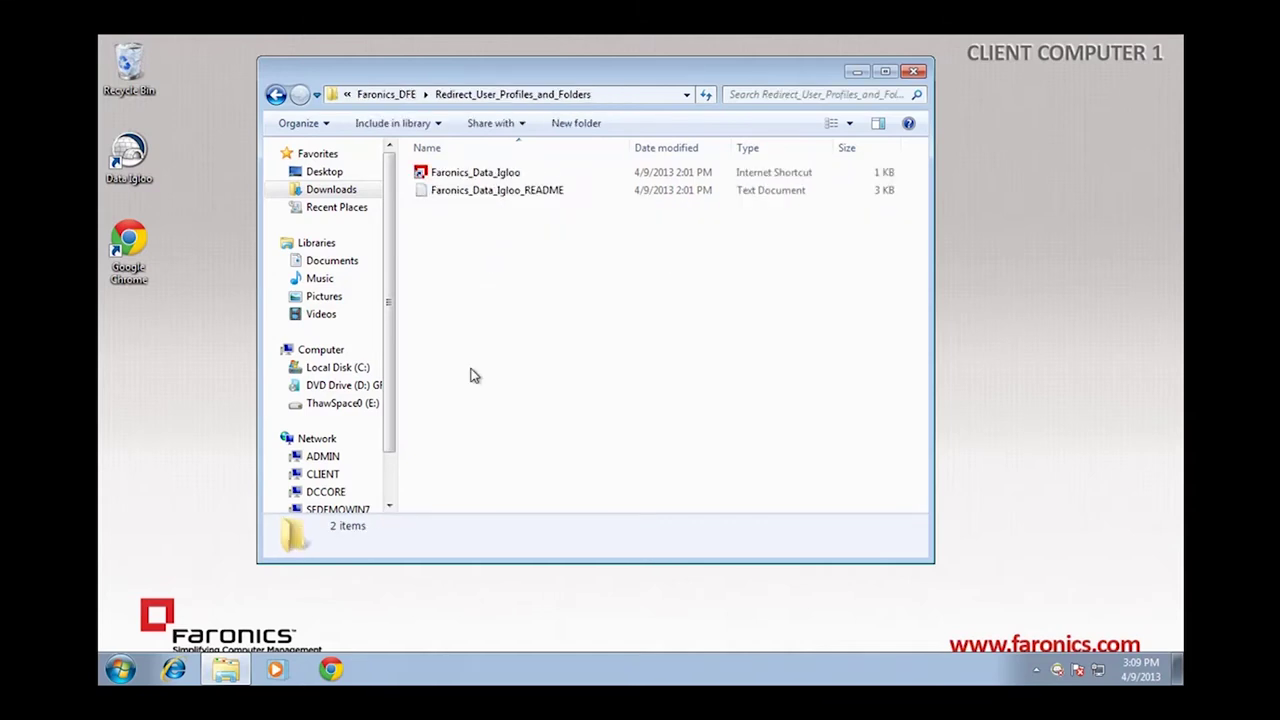
{"action": "left_click", "coordinate": [480, 172]}
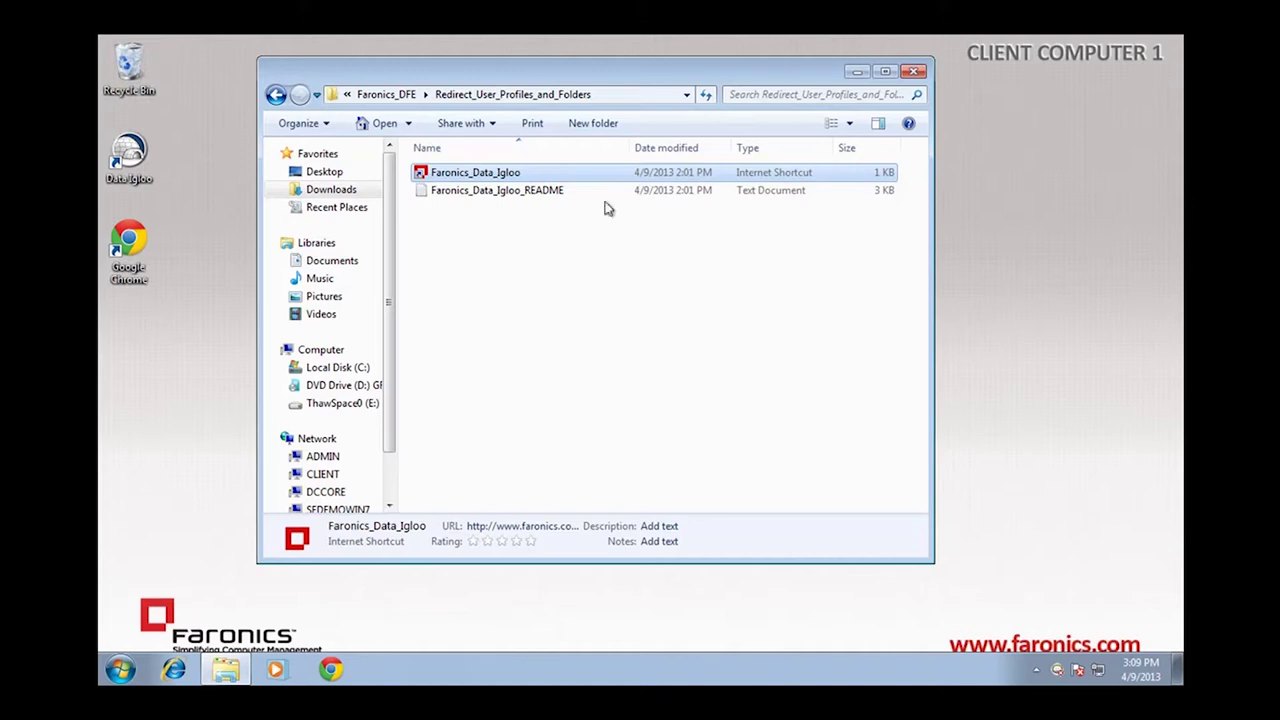
{"action": "left_click", "coordinate": [913, 72]}
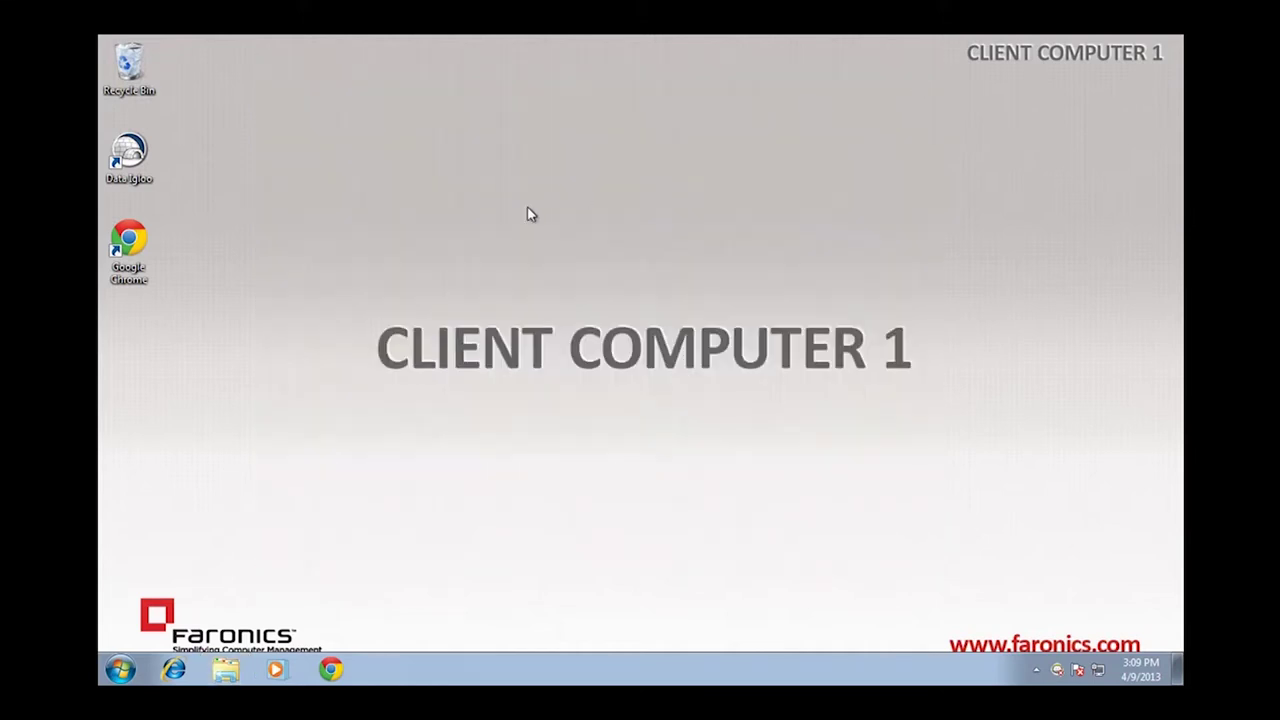
Step: Launch Data Igloo from the desktop icon and select the Client\Faronics profile
{"action": "double_click", "coordinate": [135, 158]}
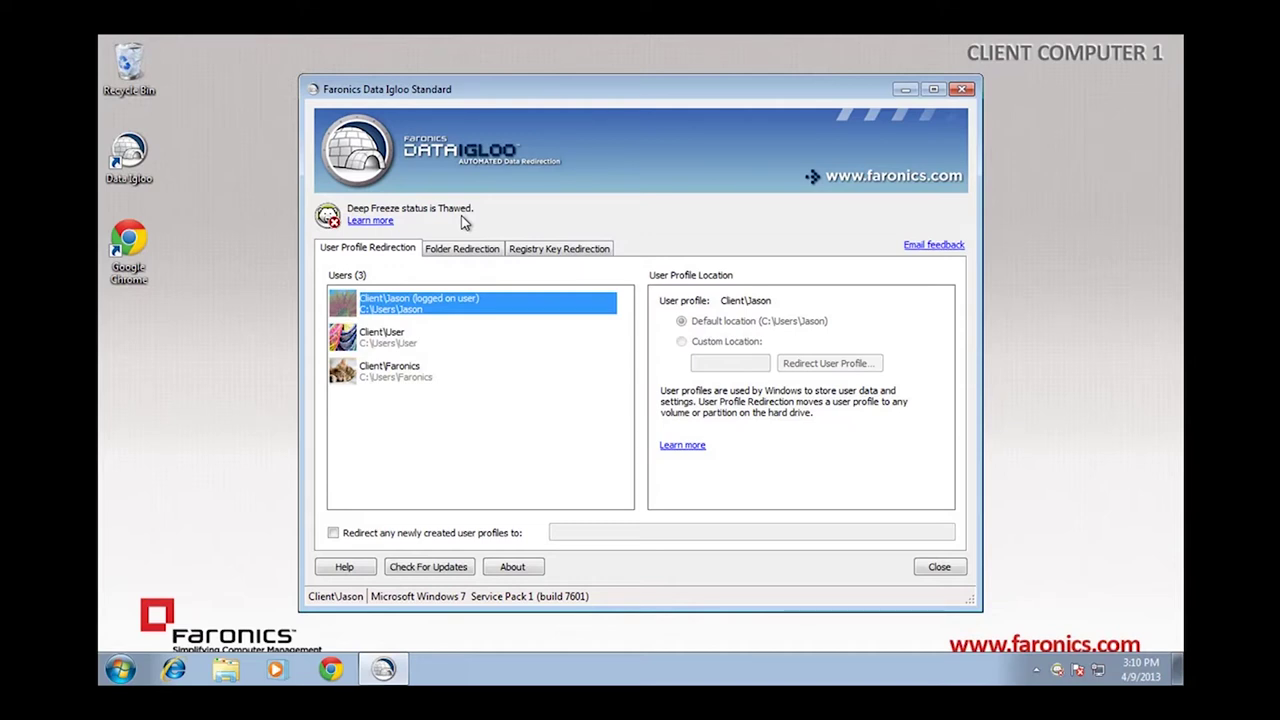
{"action": "left_click", "coordinate": [423, 377]}
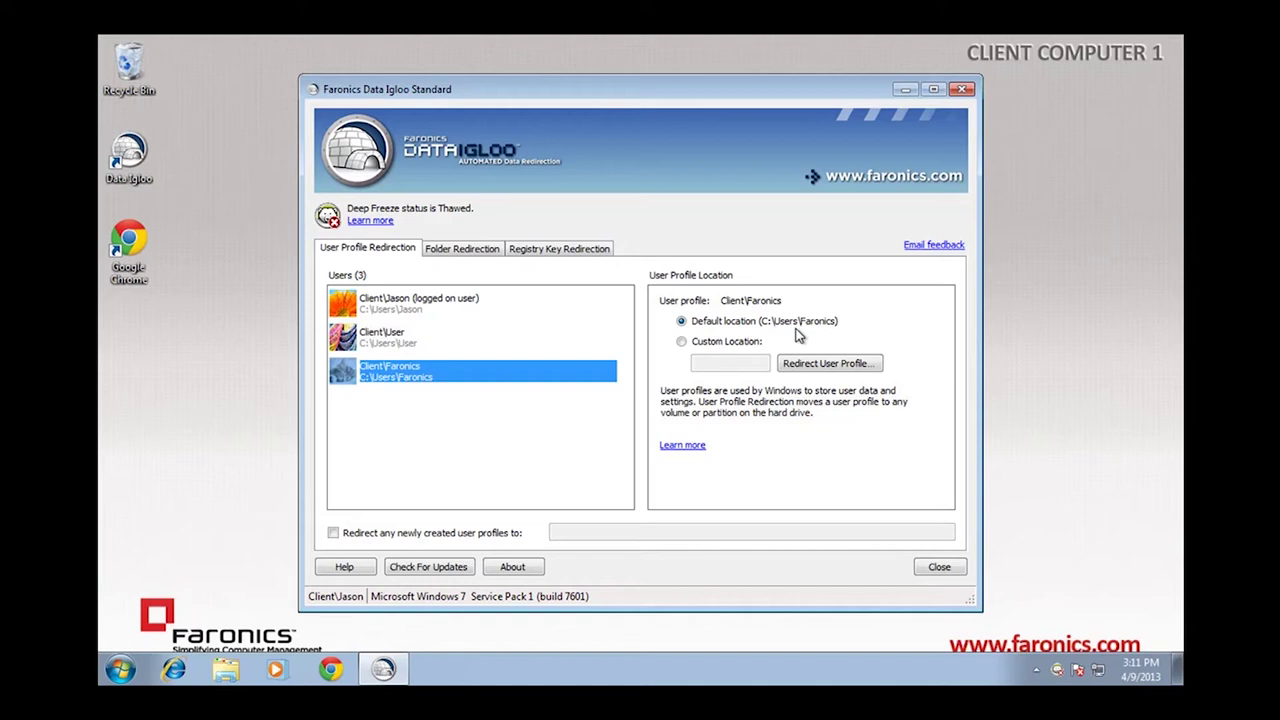
Step: Give Client\Faronics a custom location and redirect it to E:\Faronics on ThawSpace0 (E:)
{"action": "left_click", "coordinate": [682, 342]}
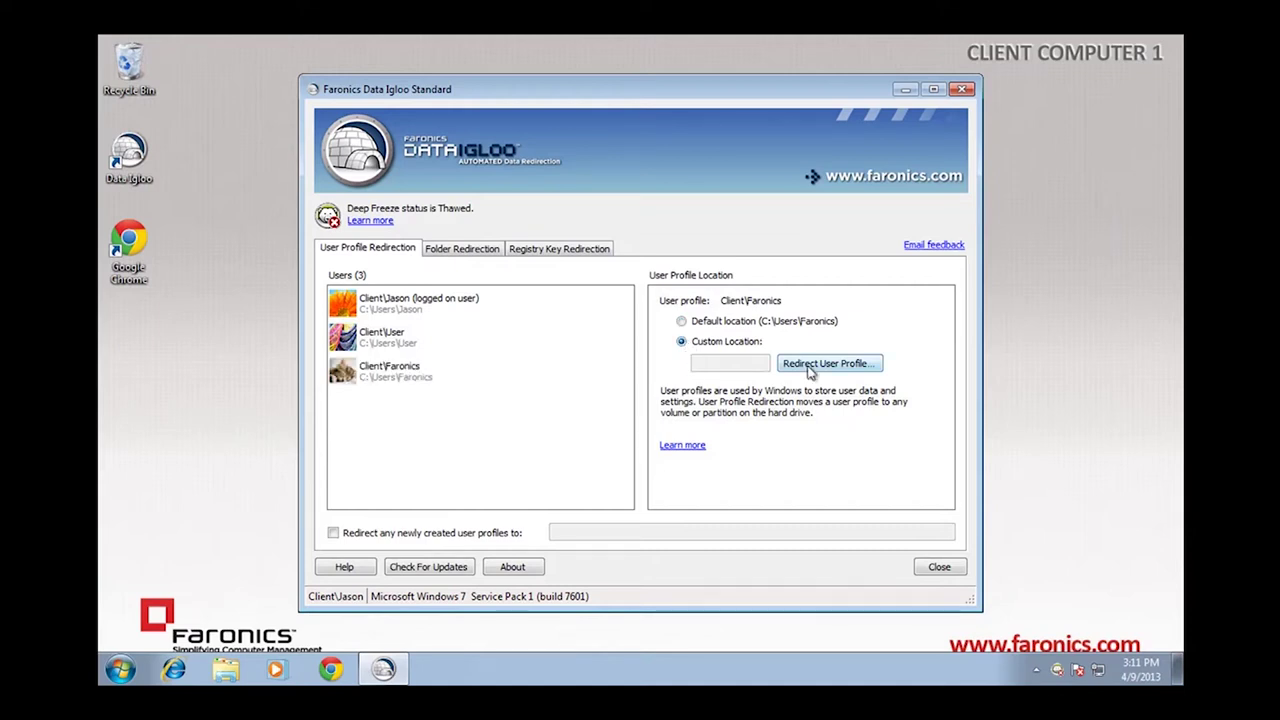
{"action": "left_click", "coordinate": [826, 364]}
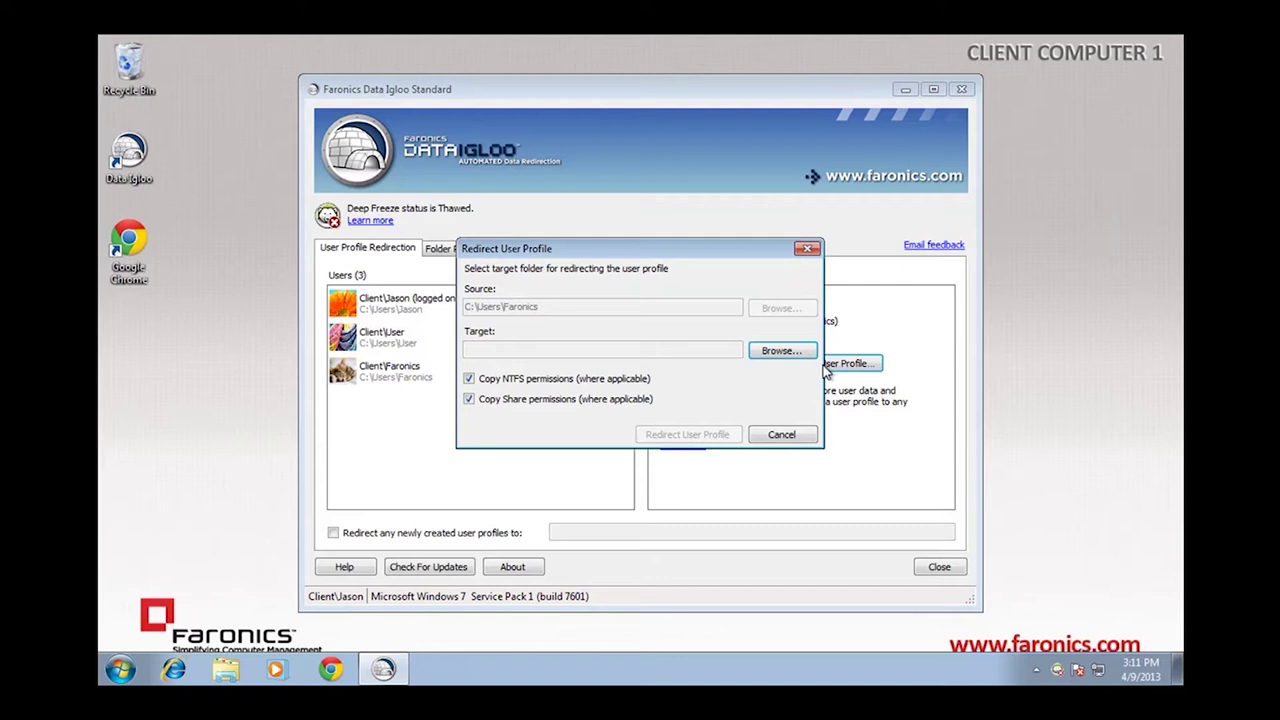
{"action": "left_click", "coordinate": [785, 352]}
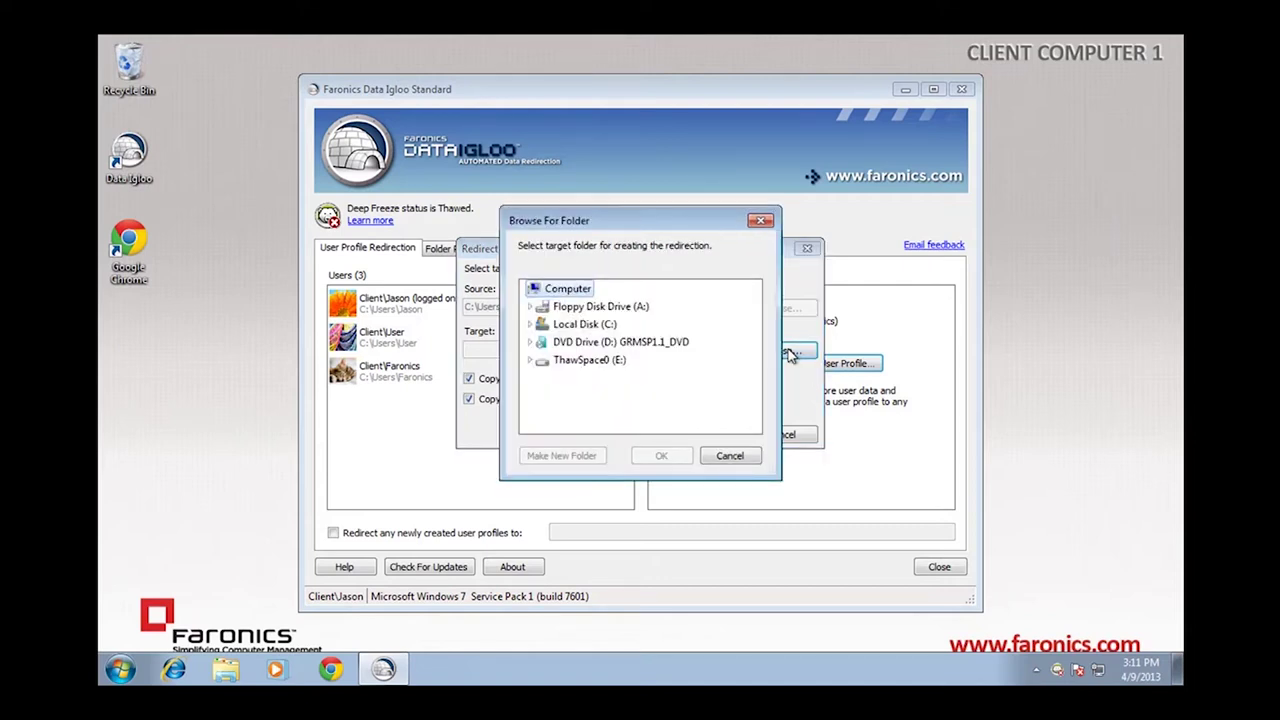
{"action": "left_click", "coordinate": [573, 366]}
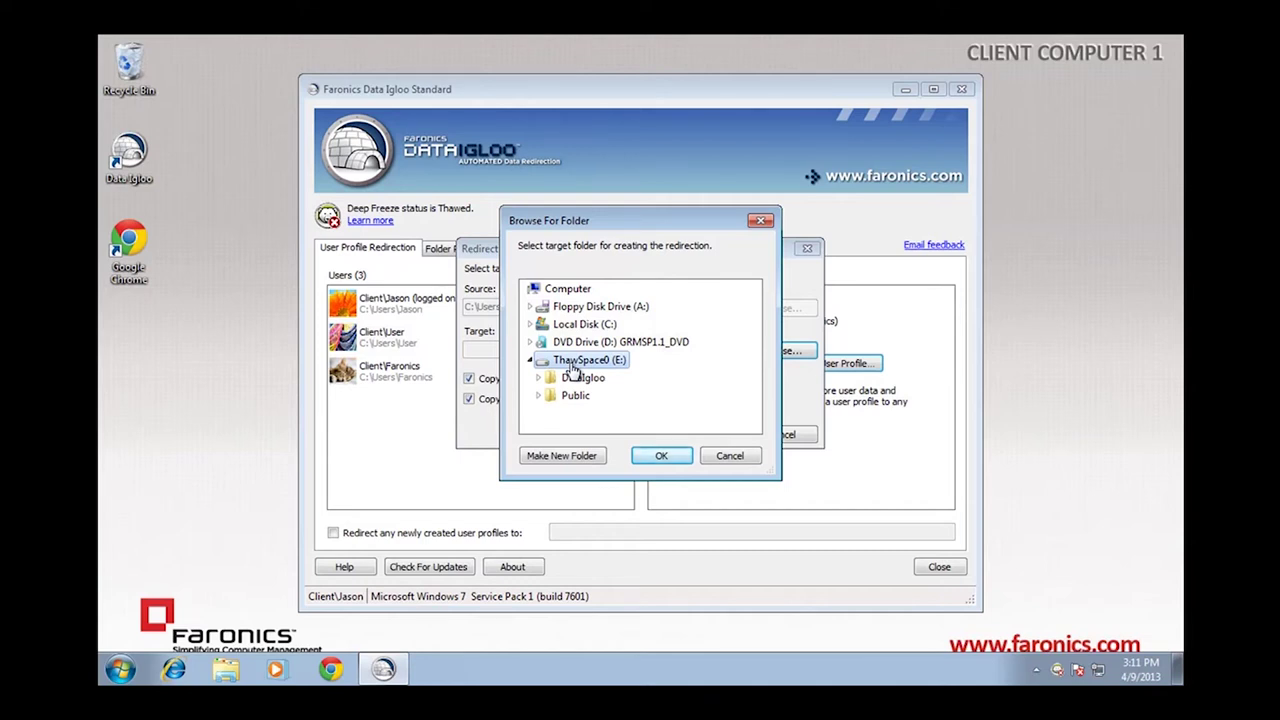
{"action": "left_click", "coordinate": [656, 453]}
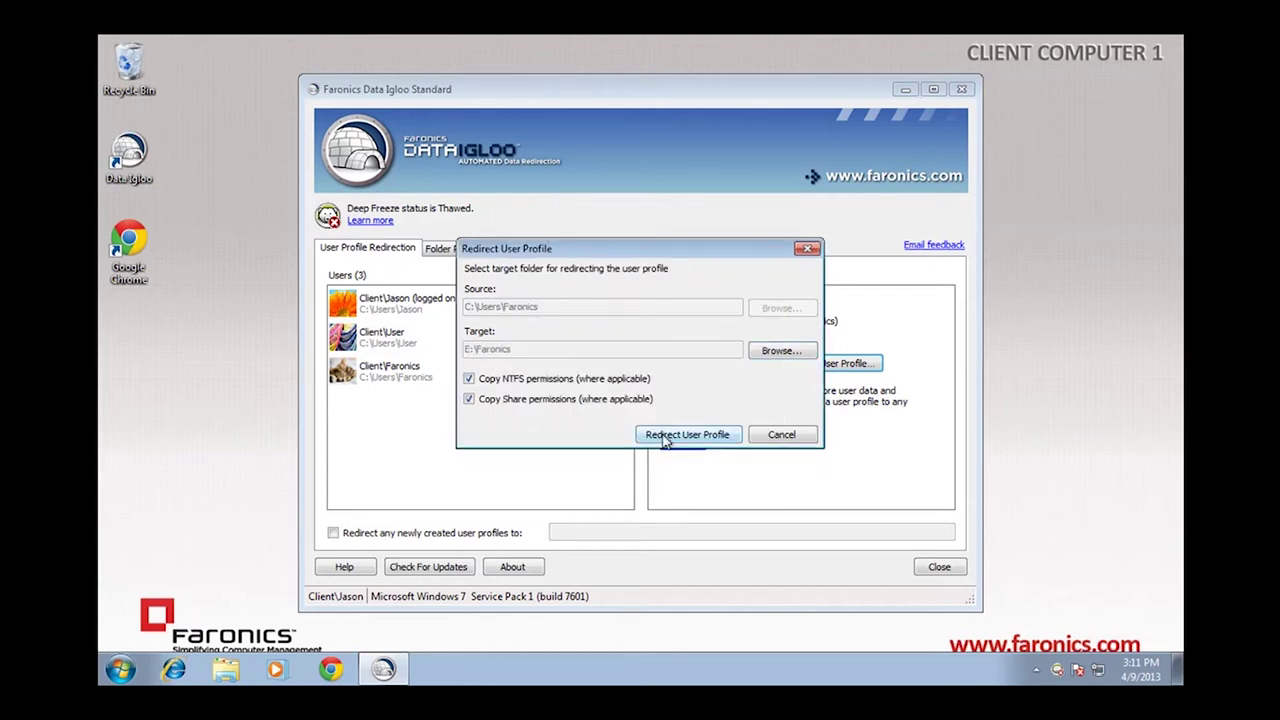
{"action": "left_click", "coordinate": [665, 438]}
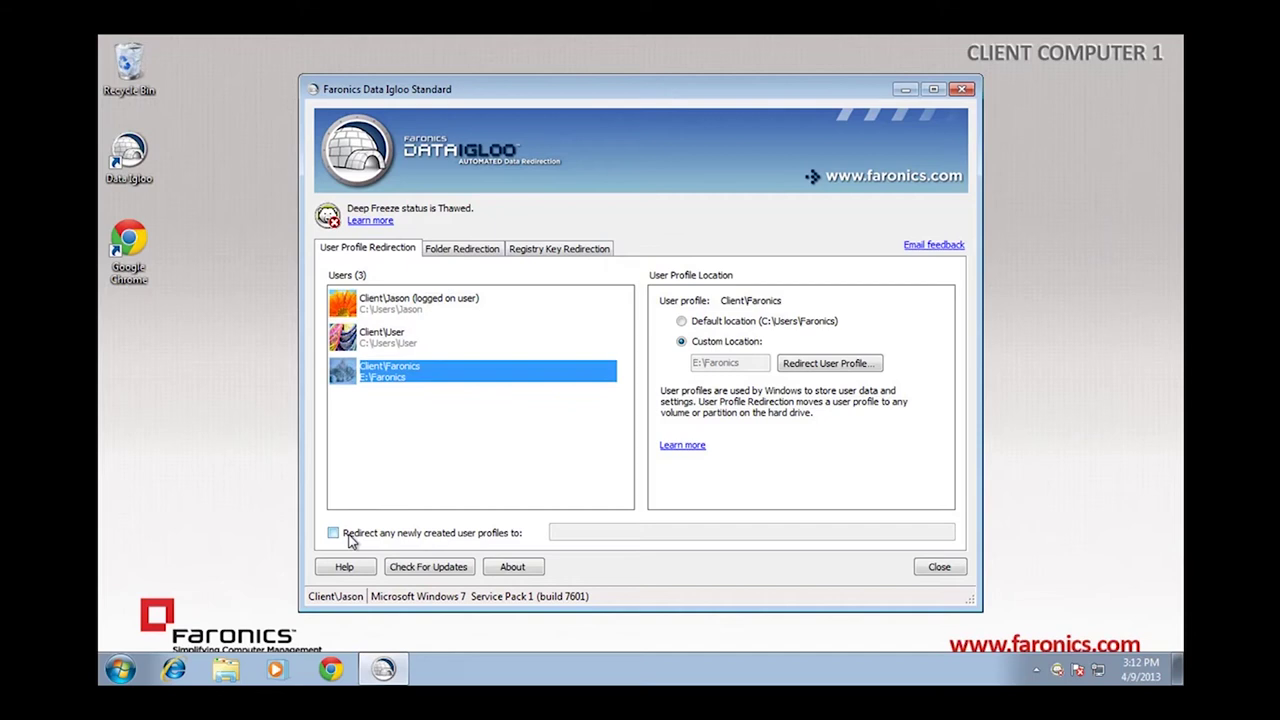
Step: Switch to the Folder Redirection tab, which lists no redirected folders yet
{"action": "left_click", "coordinate": [474, 259]}
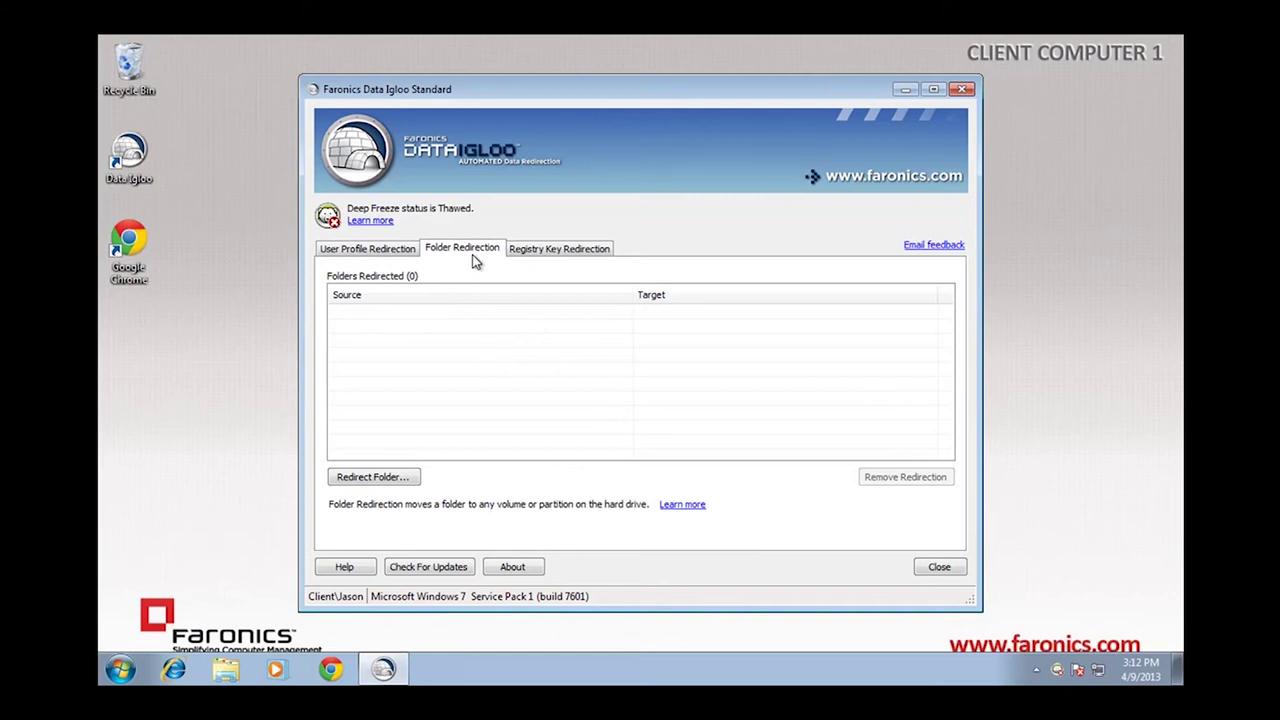
Step: Start a new folder redirection with source C:\Program Files (x86)\Google\CrashReports
{"action": "left_click", "coordinate": [380, 481]}
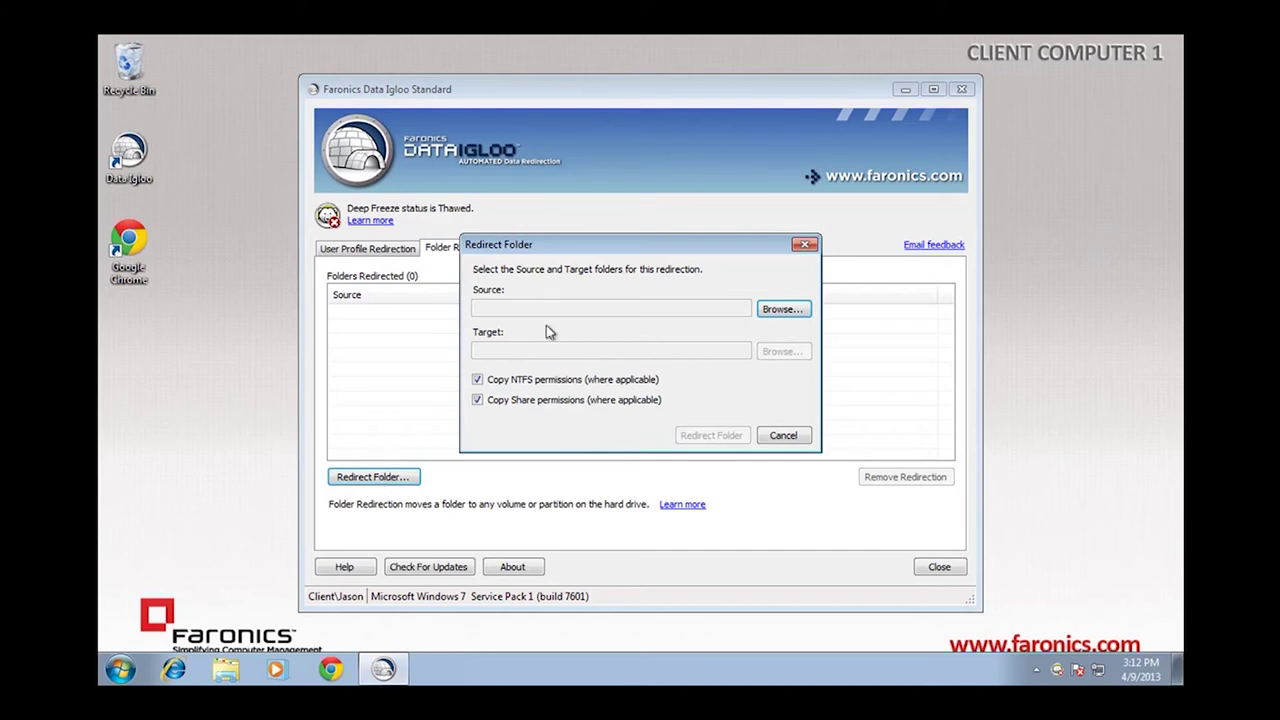
{"action": "left_click", "coordinate": [781, 311]}
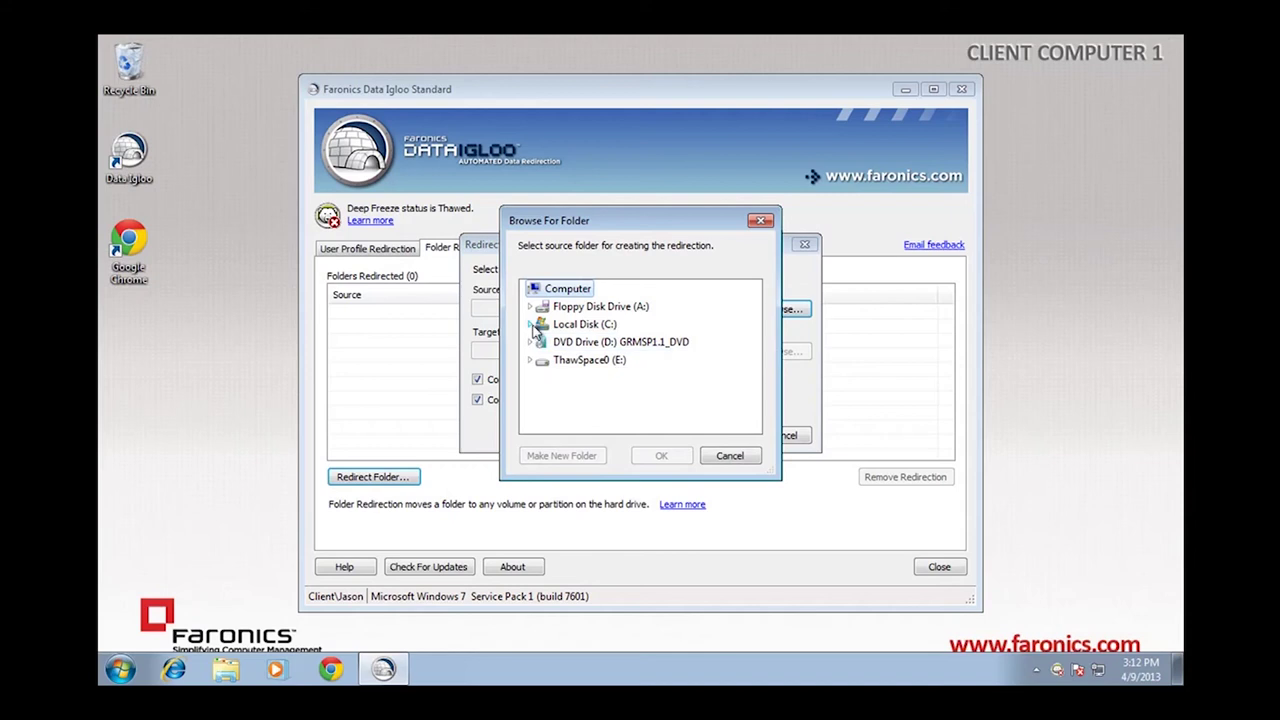
{"action": "left_click", "coordinate": [531, 325]}
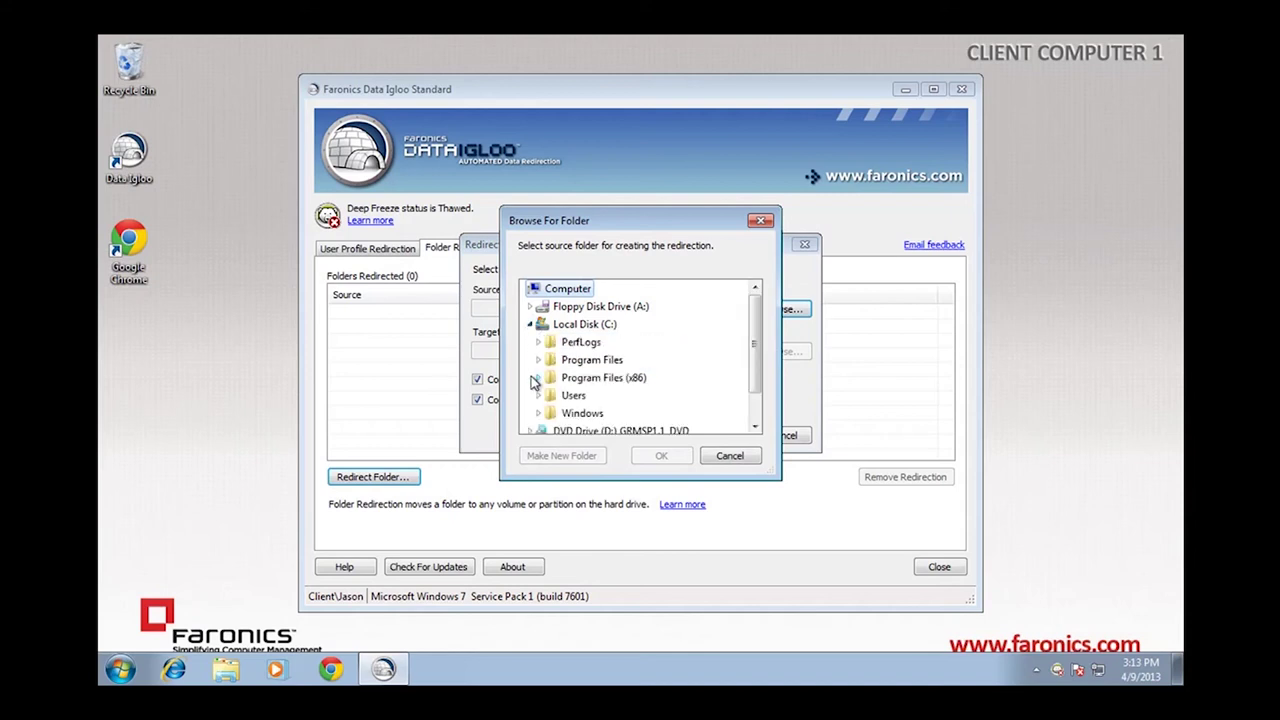
{"action": "left_click", "coordinate": [537, 379]}
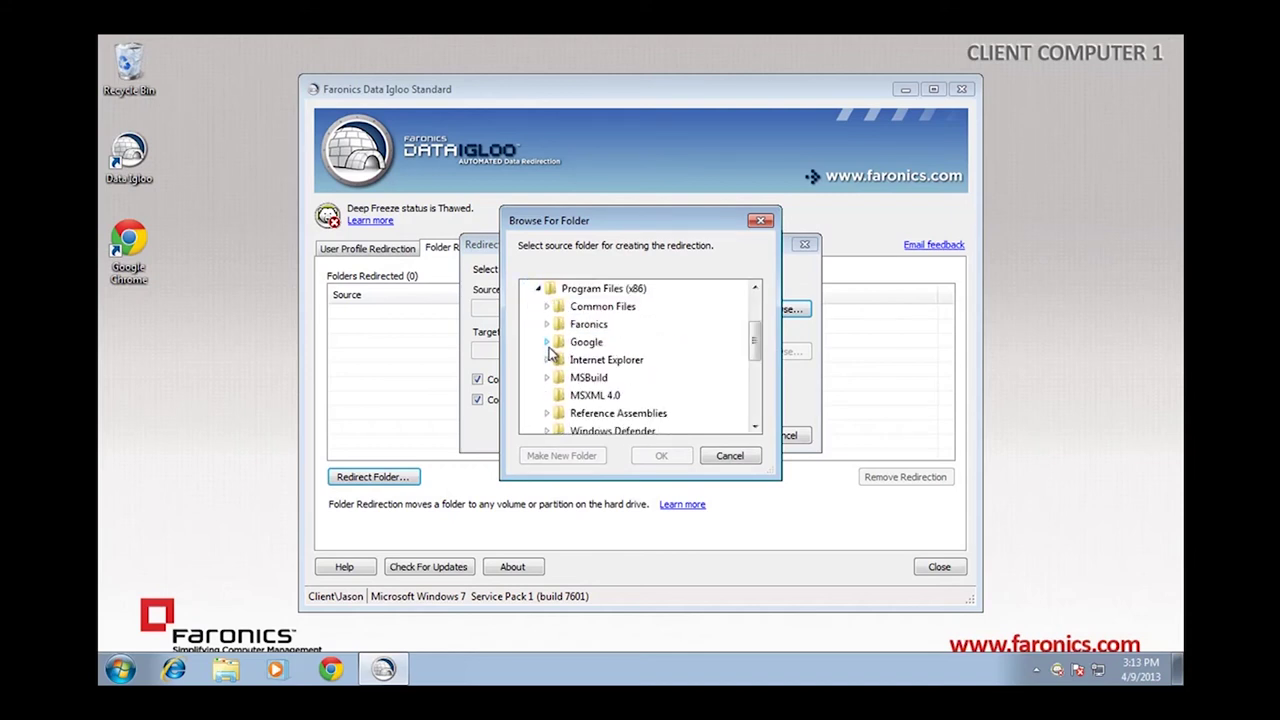
{"action": "left_click", "coordinate": [547, 342]}
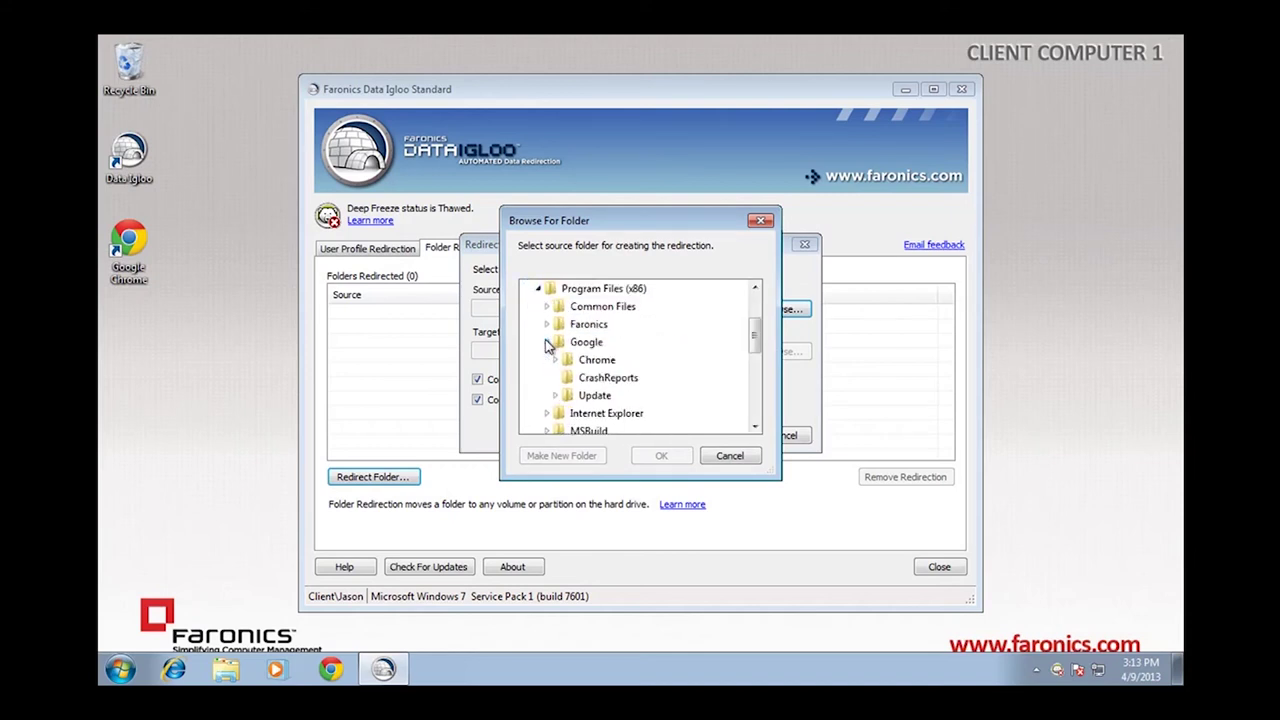
{"action": "left_click", "coordinate": [607, 381]}
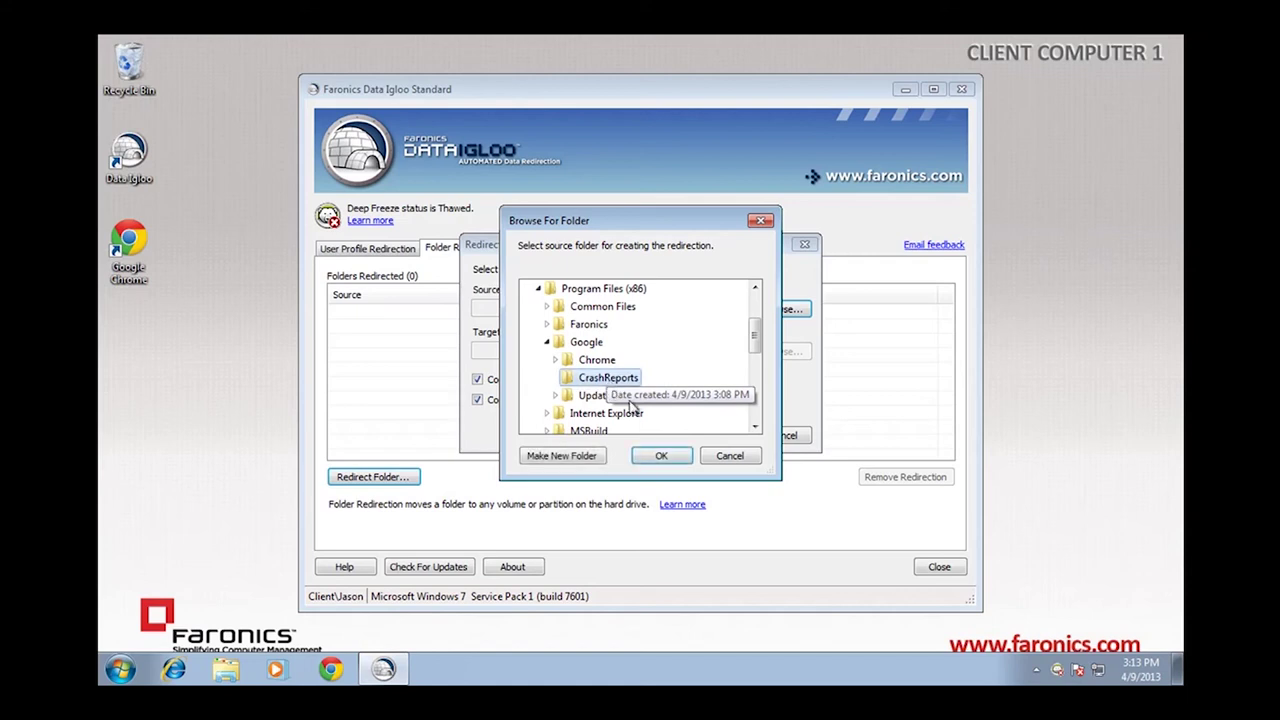
{"action": "left_click", "coordinate": [663, 457]}
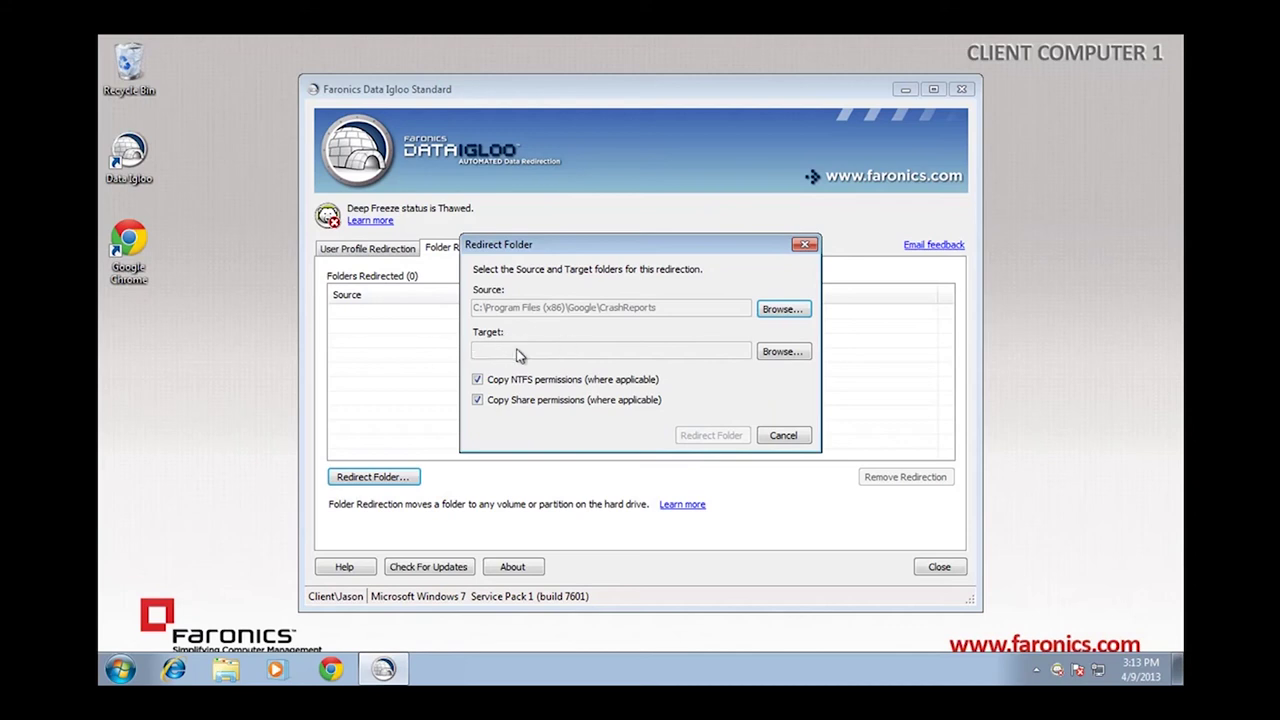
Step: Set the target to ThawSpace0 (E:), apply the redirection, and accept the Program Files warning
{"action": "left_click", "coordinate": [767, 350]}
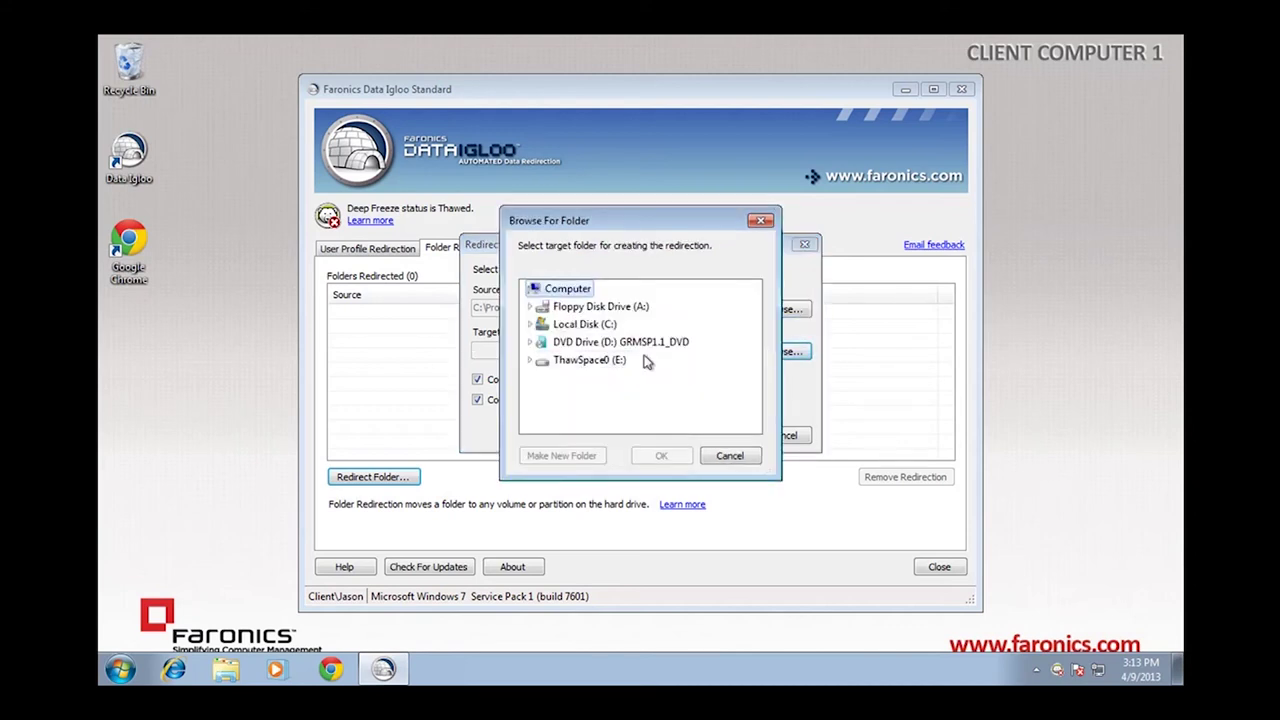
{"action": "left_click", "coordinate": [580, 360]}
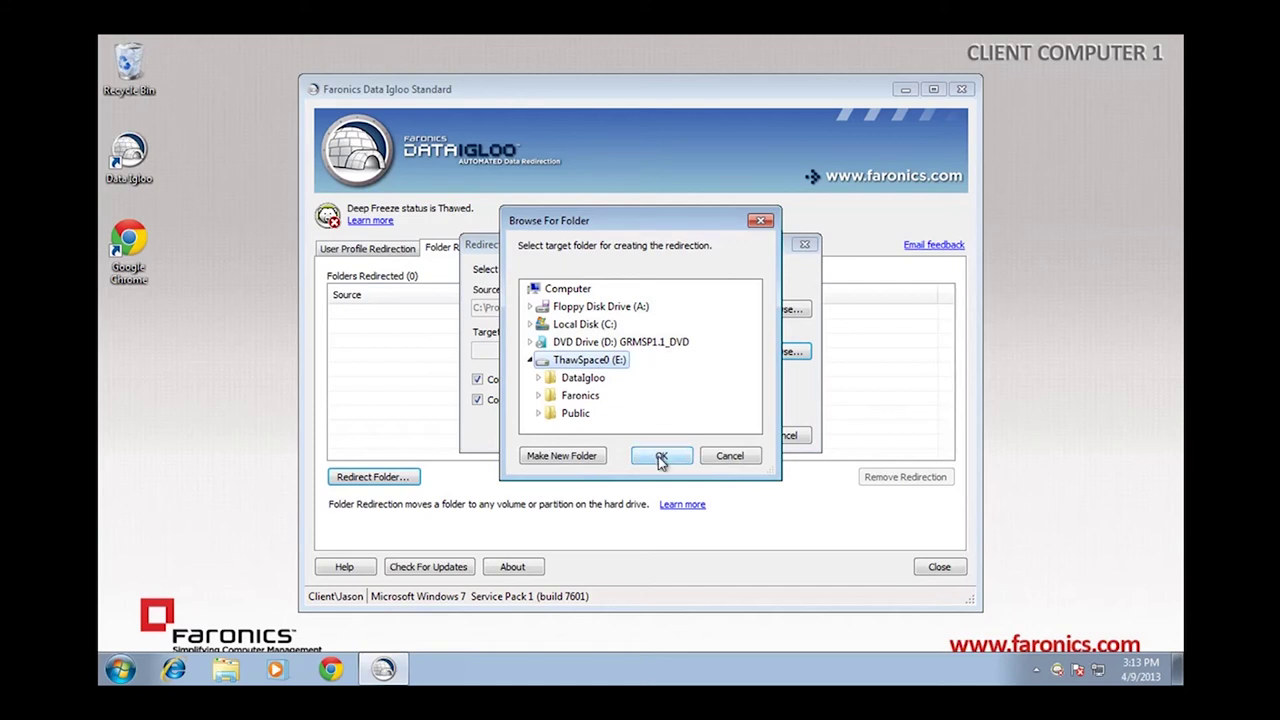
{"action": "left_click", "coordinate": [660, 458]}
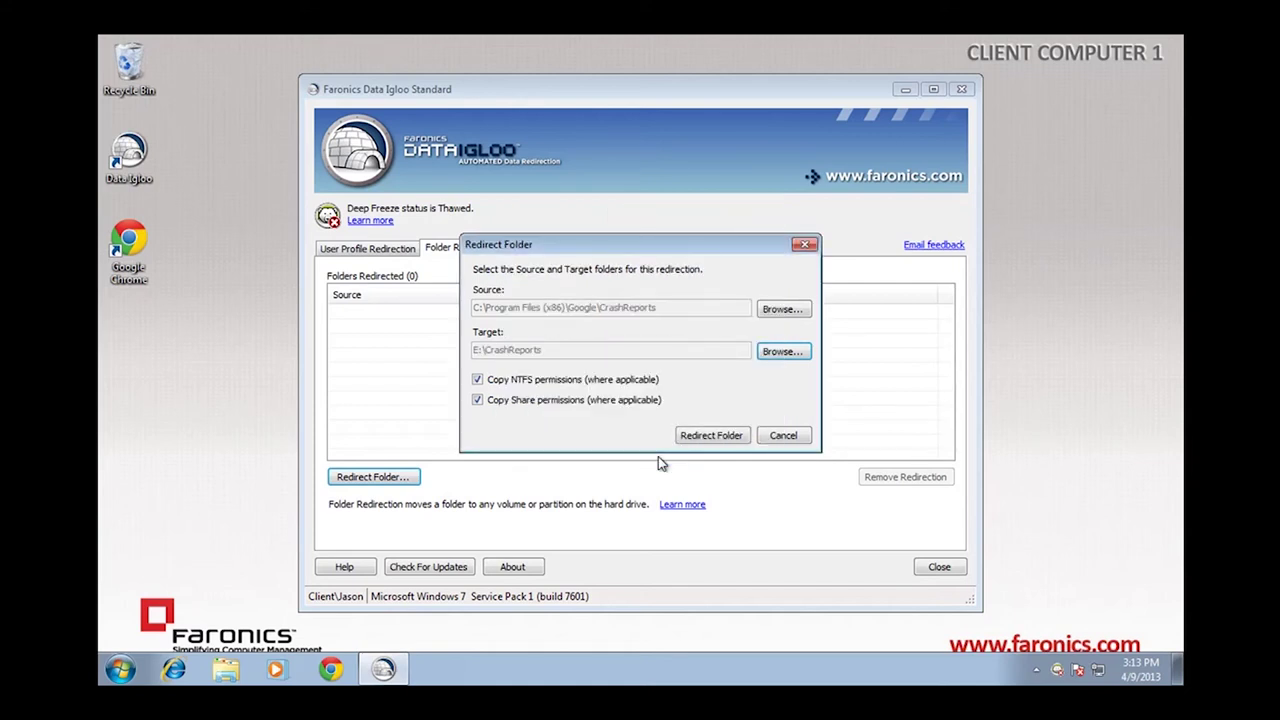
{"action": "left_click", "coordinate": [681, 436]}
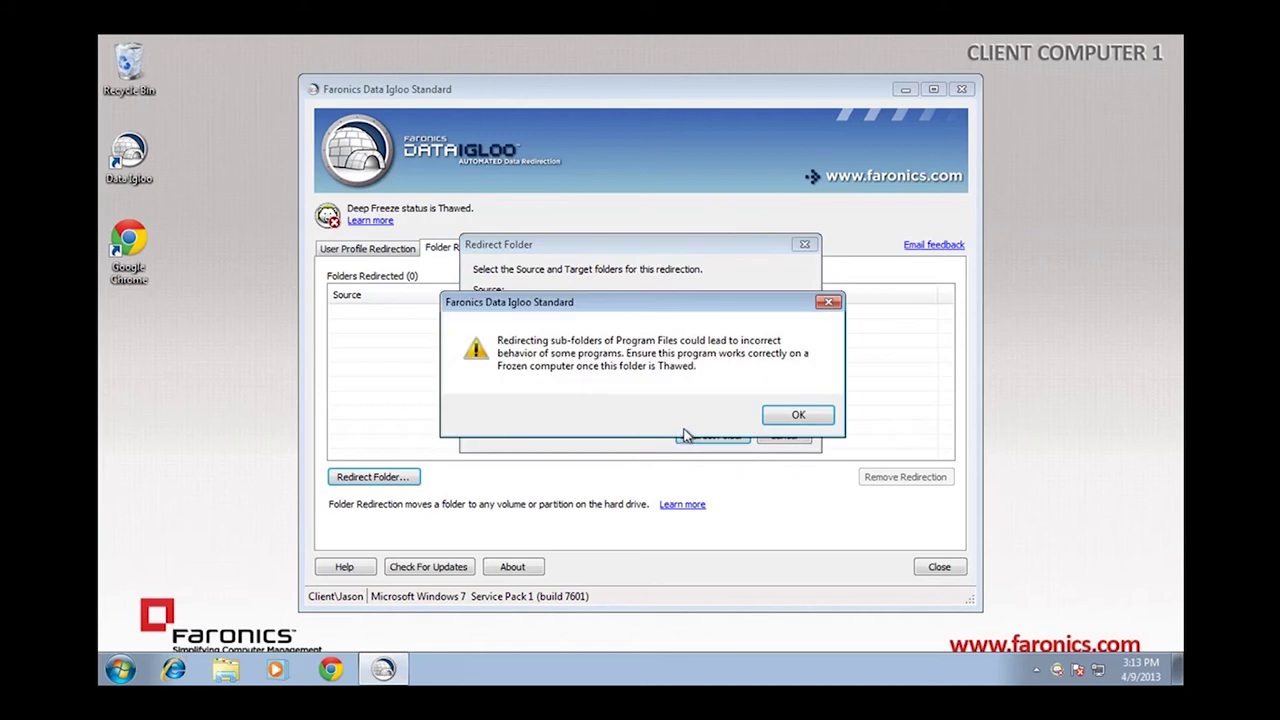
{"action": "left_click", "coordinate": [795, 416]}
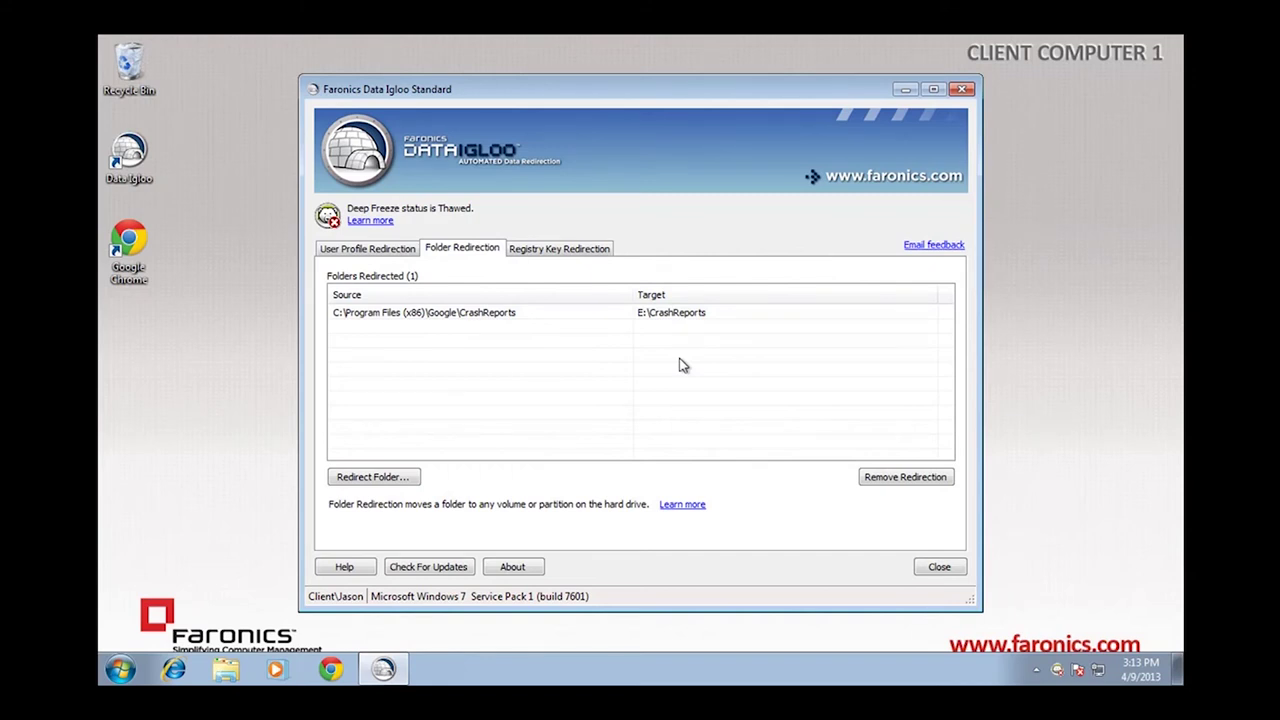
Step: On Registry Key Redirection, redirect HKEY_LOCAL_MACHINE\SOFTWARE\Intel so its changes go to E:\
{"action": "left_click", "coordinate": [566, 255]}
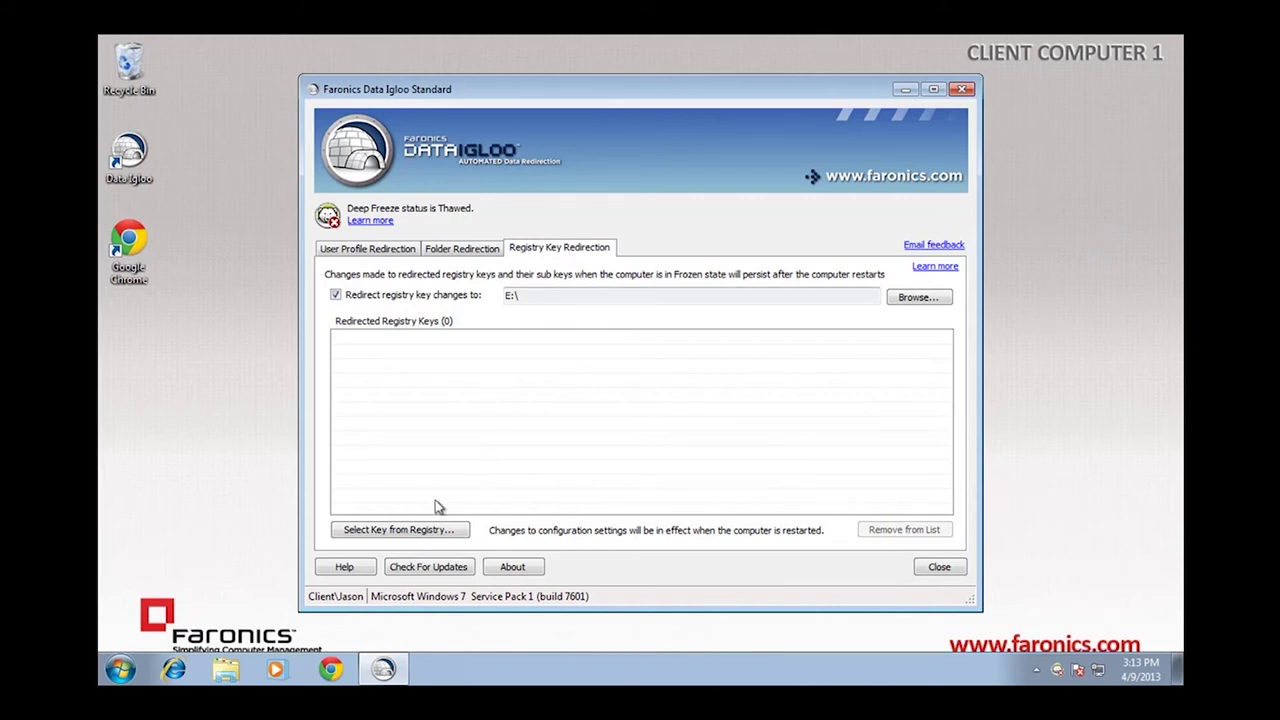
{"action": "left_click", "coordinate": [410, 530]}
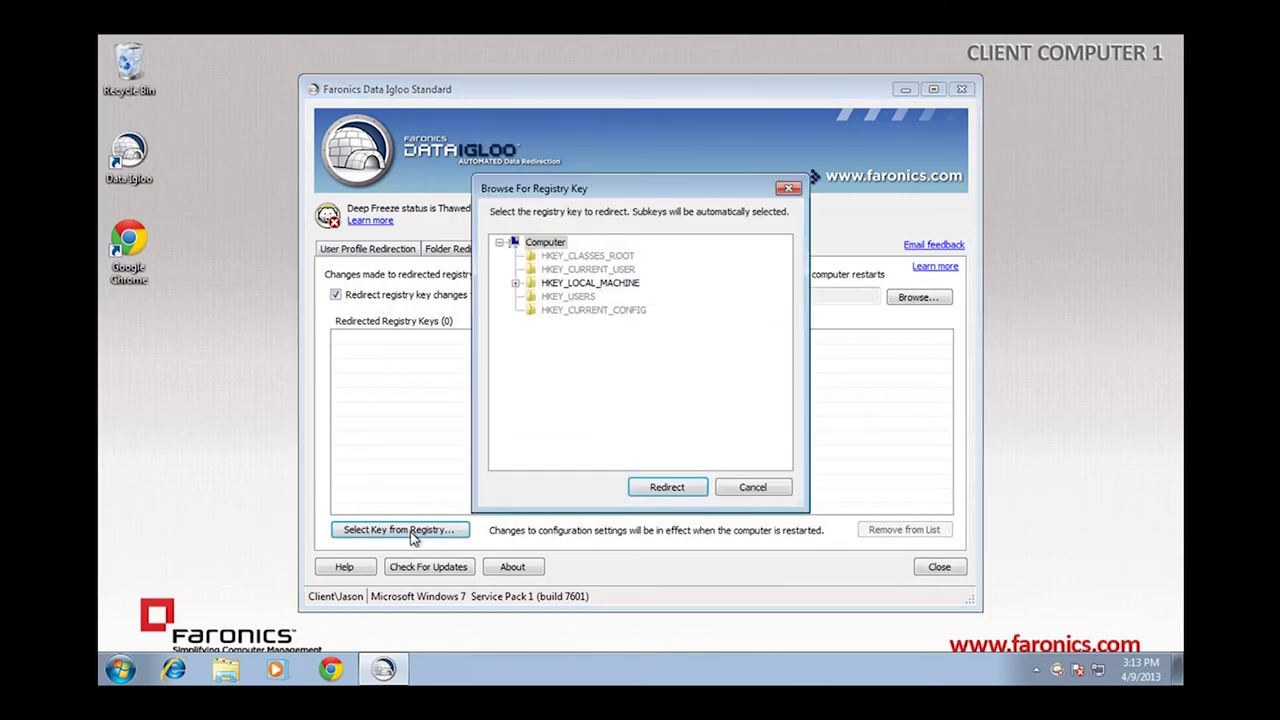
{"action": "left_click", "coordinate": [515, 283]}
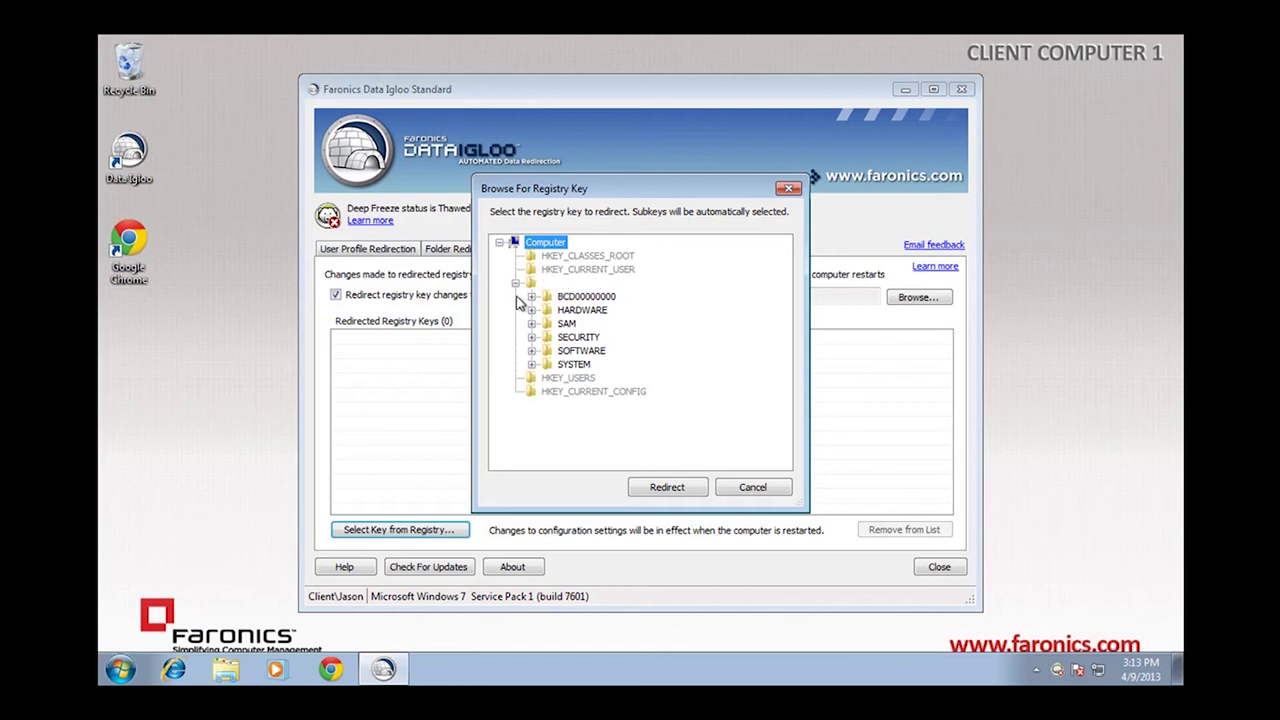
{"action": "left_click", "coordinate": [531, 351]}
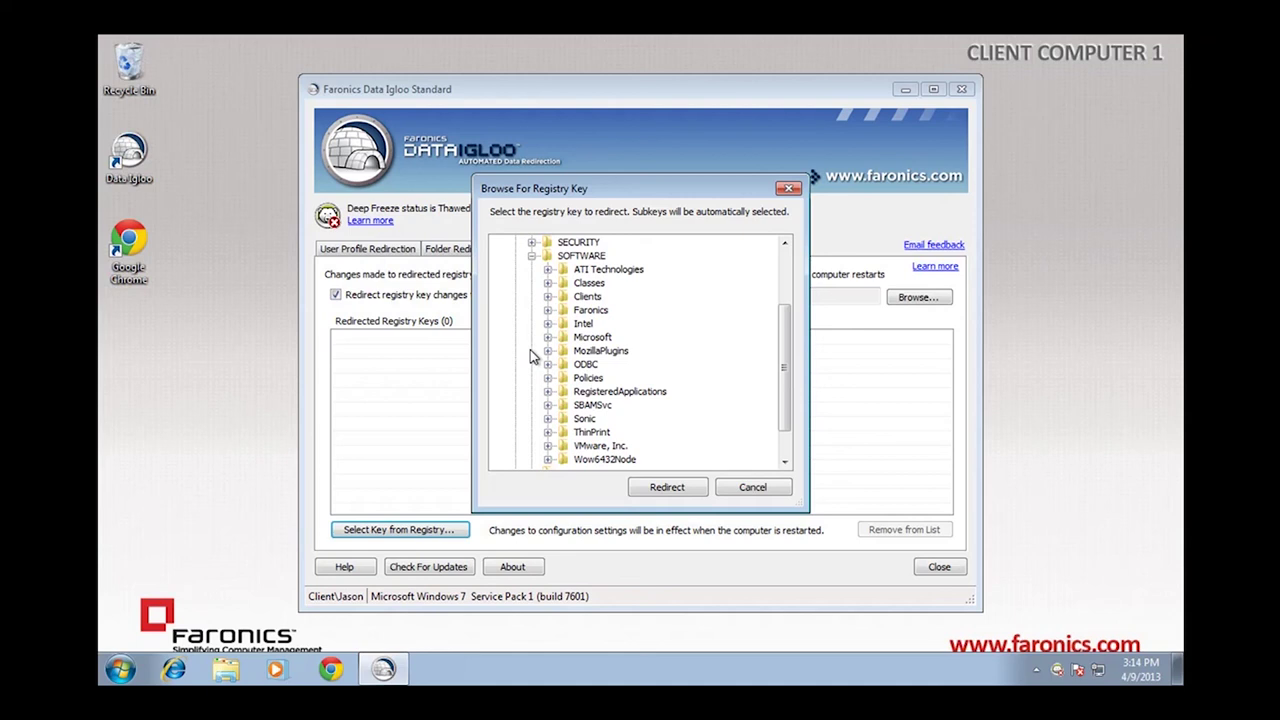
{"action": "left_click", "coordinate": [582, 325]}
{"action": "left_click", "coordinate": [664, 487]}
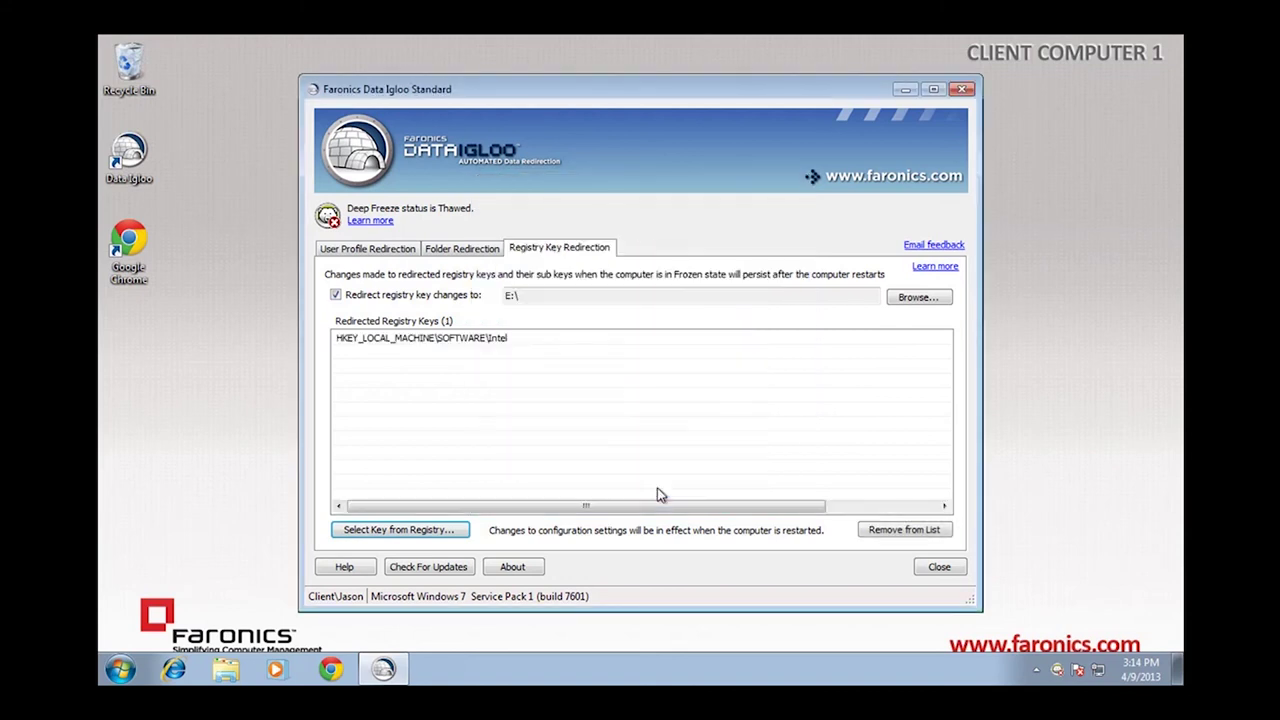